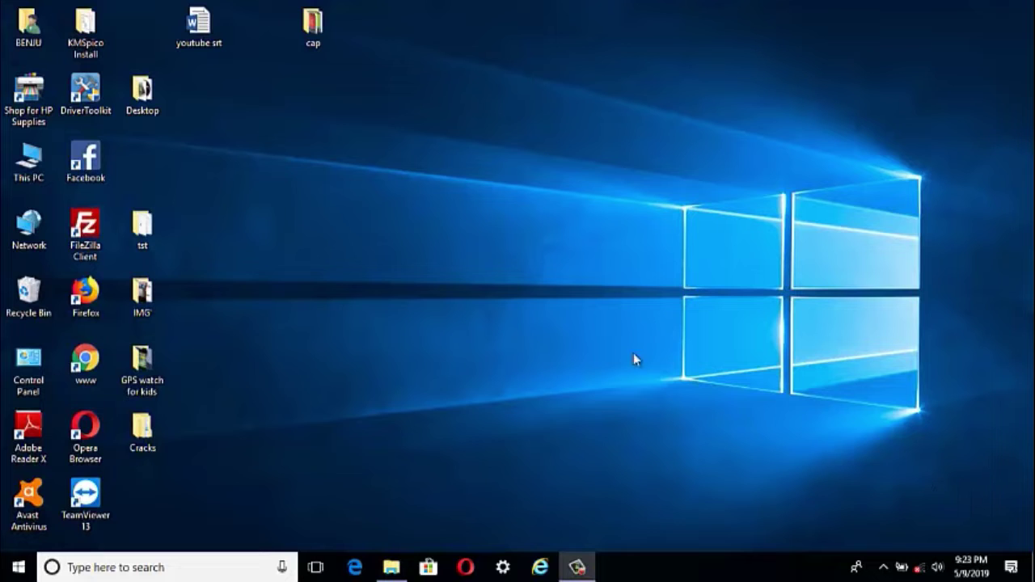
Open This PC, browse the contents of New Volume (E:), and return to the drive overview.
{"action": "double_click", "coordinate": [28, 160]}
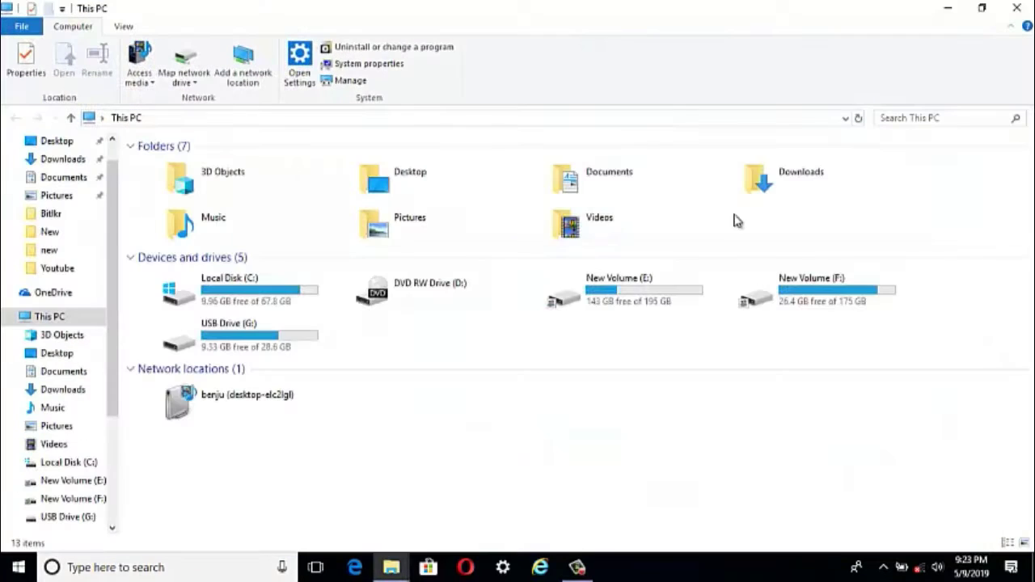
{"action": "left_click", "coordinate": [229, 303]}
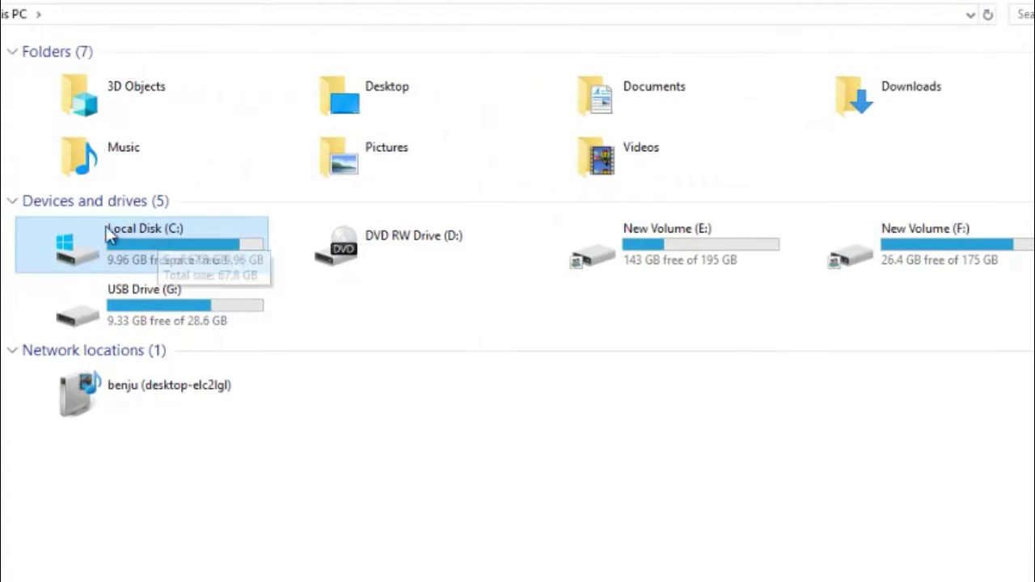
{"action": "left_click", "coordinate": [688, 265]}
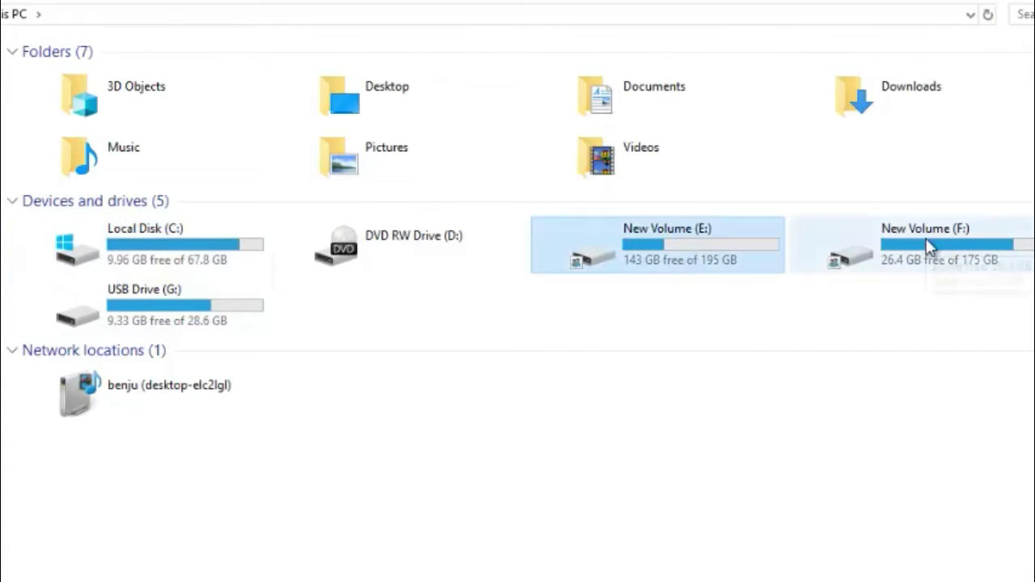
{"action": "double_click", "coordinate": [673, 252]}
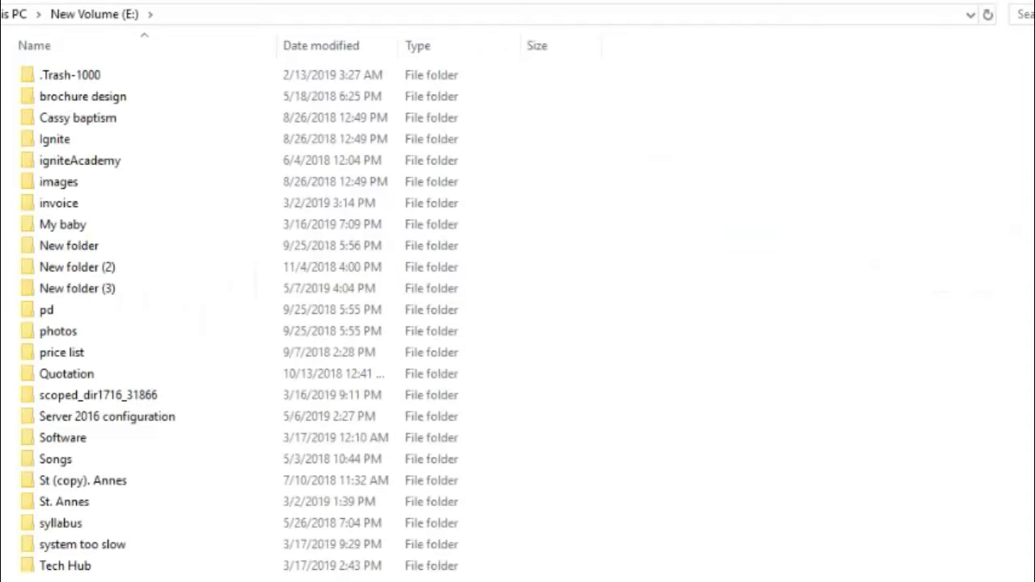
{"action": "key", "text": "alt+Left"}
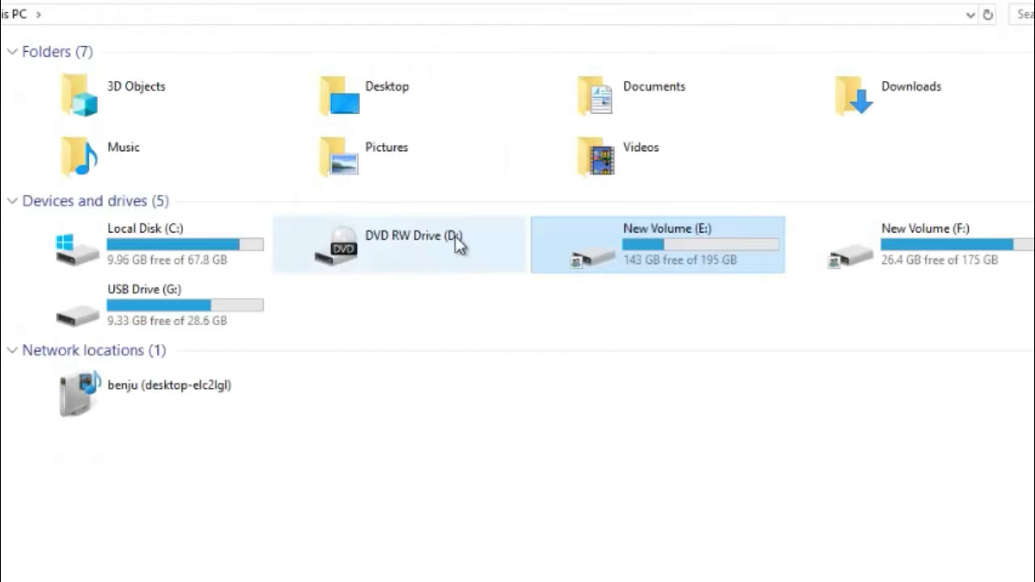
{"action": "left_click", "coordinate": [781, 387]}
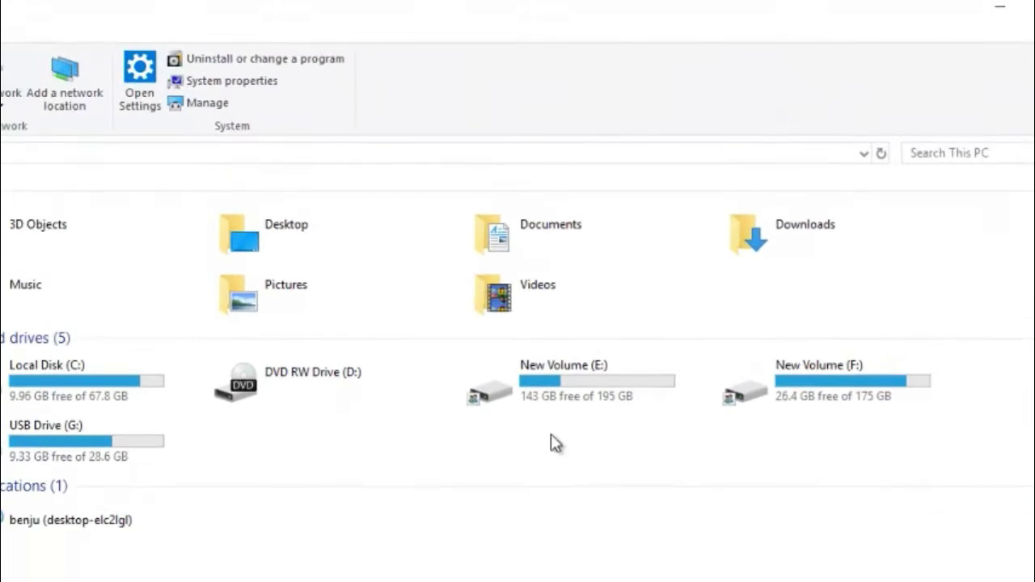
Check the BitLocker option offered for Local Disk (C:), browse the drive's contents, and return to This PC.
{"action": "mouse_move", "coordinate": [530, 396]}
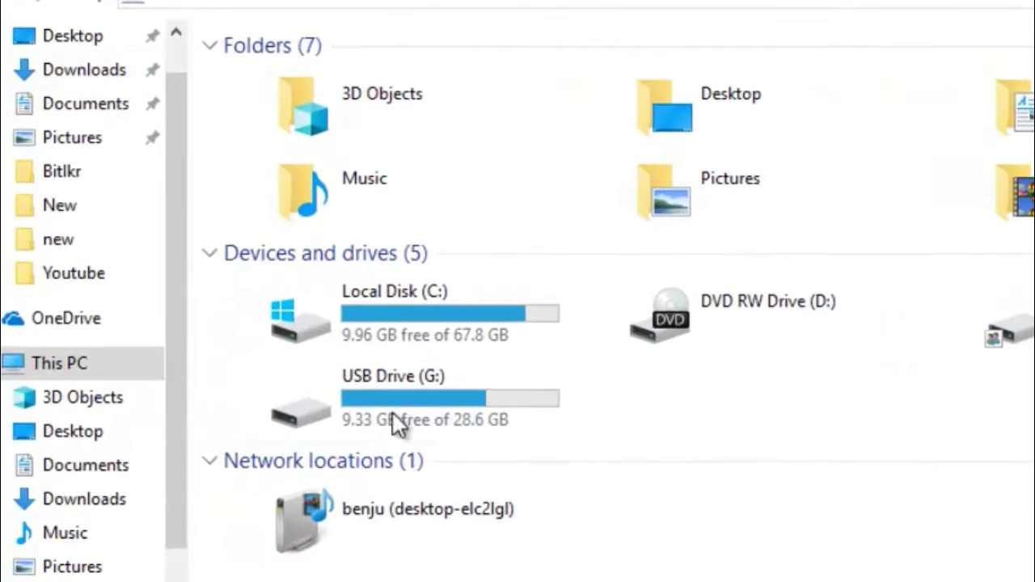
{"action": "left_click", "coordinate": [441, 326]}
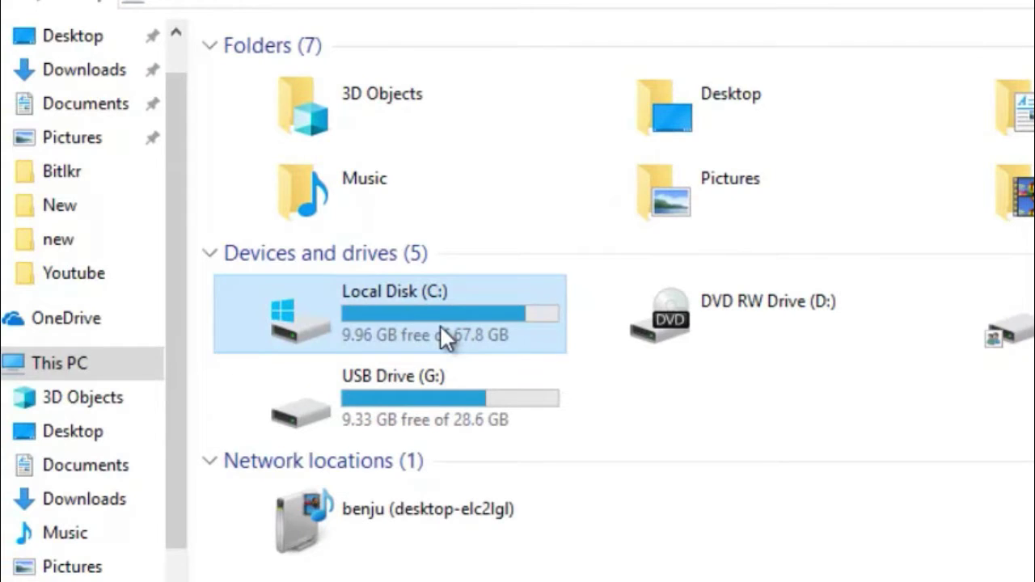
{"action": "right_click", "coordinate": [441, 326]}
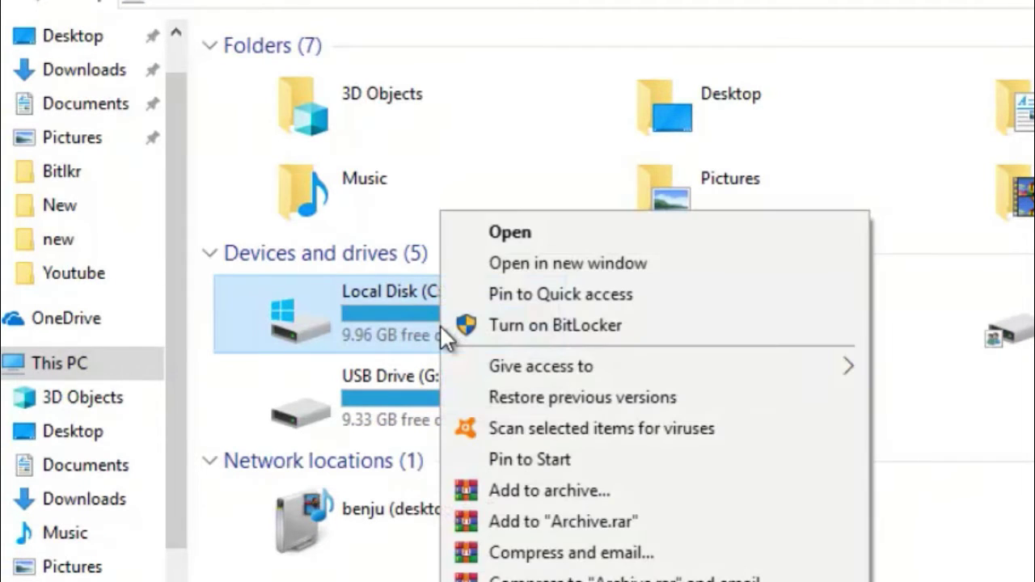
{"action": "left_click", "coordinate": [1005, 548]}
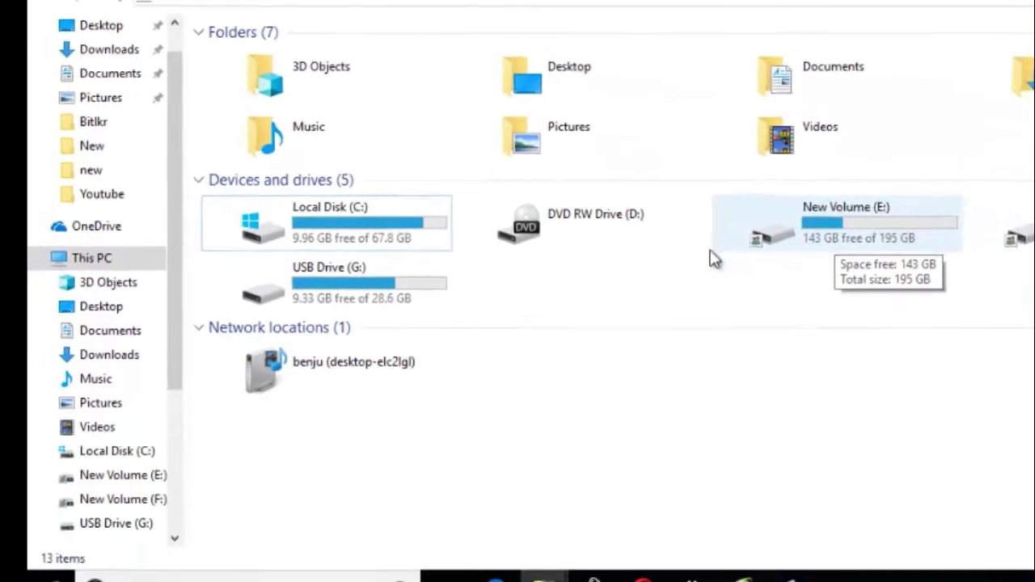
{"action": "double_click", "coordinate": [318, 243]}
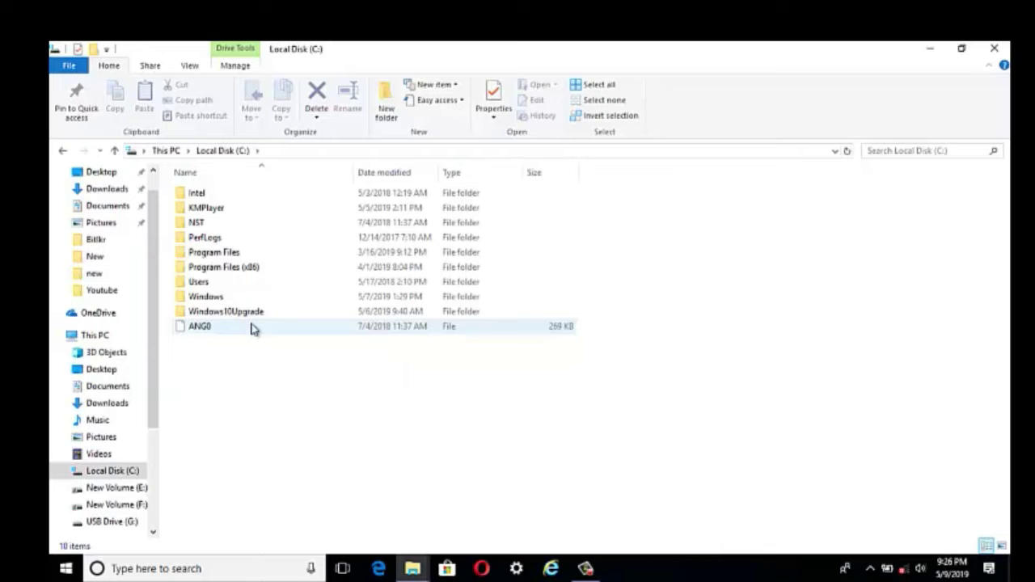
{"action": "left_click", "coordinate": [62, 151]}
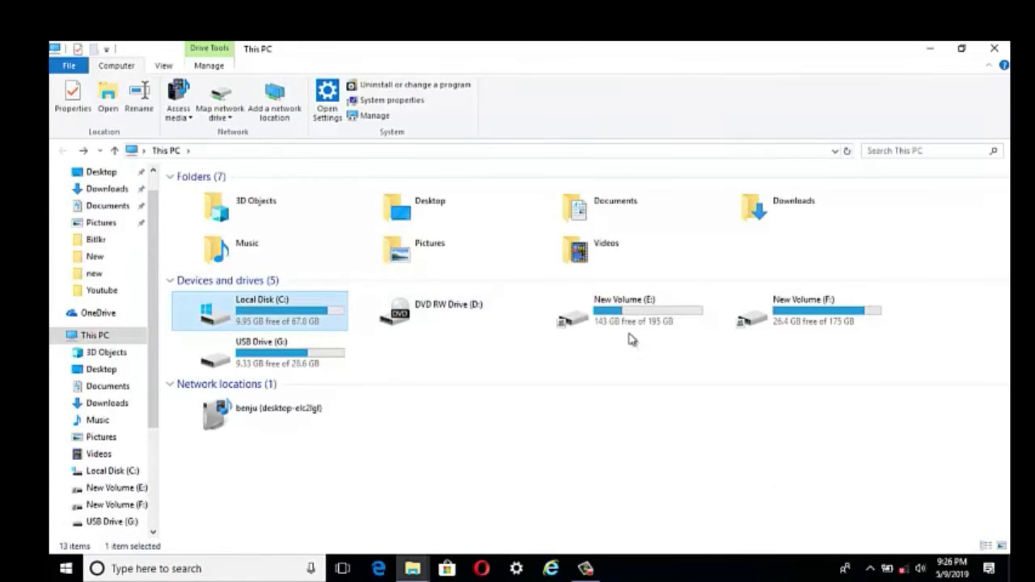
Turn on BitLocker for New Volume (E:).
{"action": "left_click", "coordinate": [625, 328]}
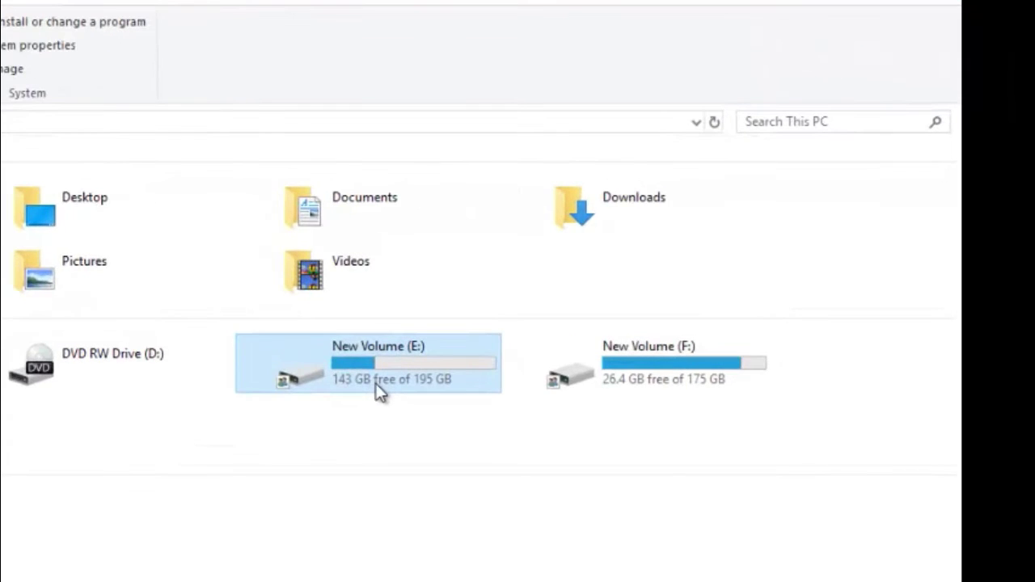
{"action": "right_click", "coordinate": [376, 385]}
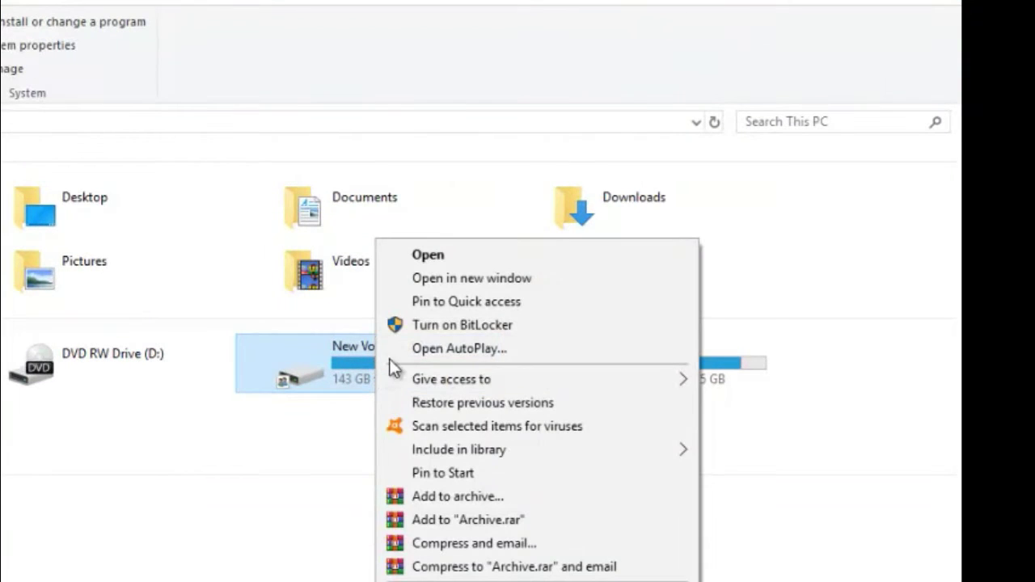
{"action": "left_click", "coordinate": [430, 330]}
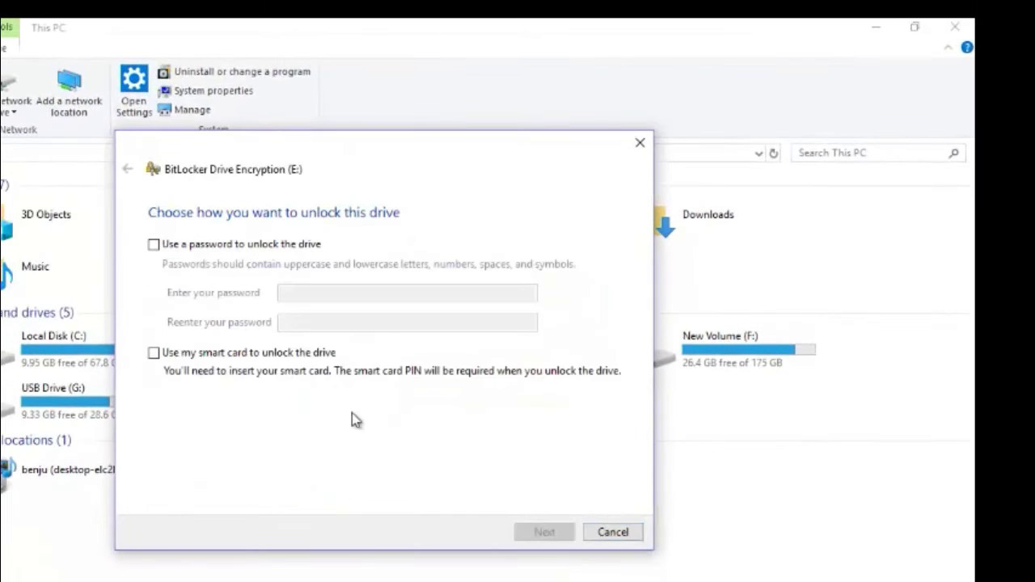
Choose to unlock the drive with a password, enter and re-enter the BitLocker password, and continue to the recovery key backup.
{"action": "left_click", "coordinate": [321, 298]}
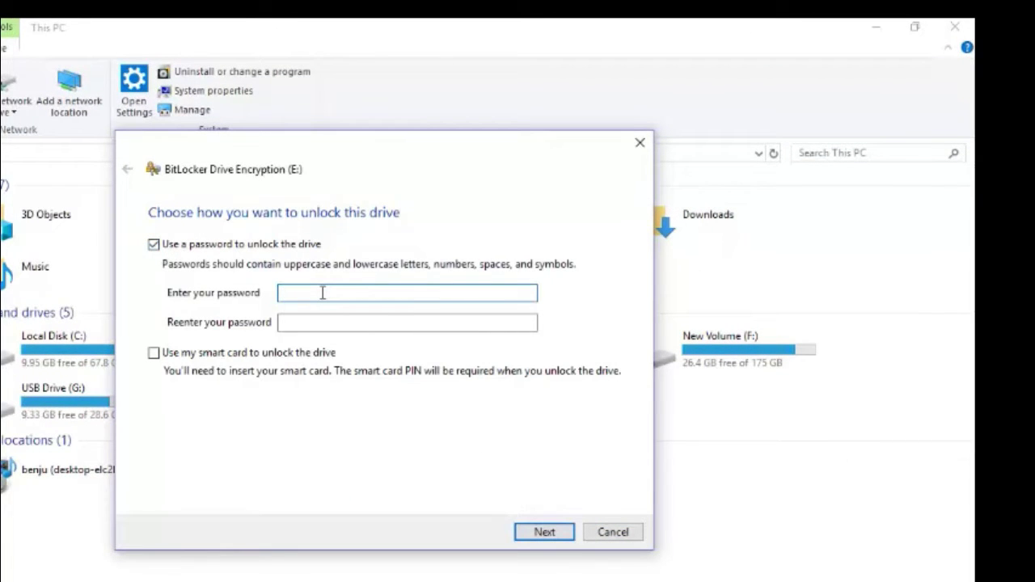
{"action": "type", "text": "••••••••••"}
{"action": "left_click", "coordinate": [331, 322]}
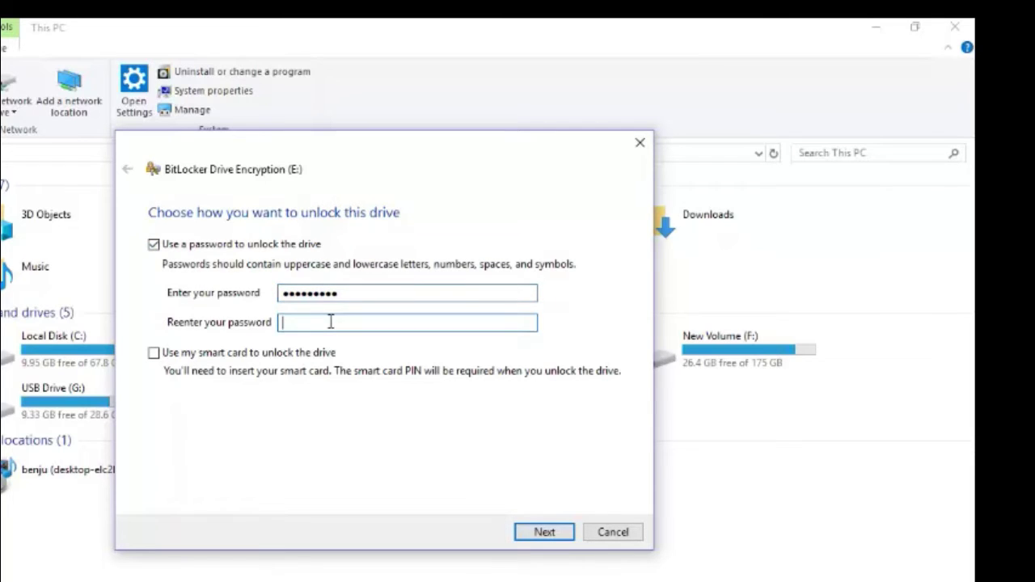
{"action": "type", "text": "••••••••••"}
{"action": "key", "text": "BackSpace"}
{"action": "key", "text": "BackSpace"}
{"action": "key", "text": "BackSpace"}
{"action": "key", "text": "BackSpace"}
{"action": "key", "text": "BackSpace"}
{"action": "key", "text": "BackSpace"}
{"action": "key", "text": "BackSpace"}
{"action": "key", "text": "BackSpace"}
{"action": "key", "text": "BackSpace"}
{"action": "key", "text": "BackSpace"}
{"action": "type", "text": "•••••••"}
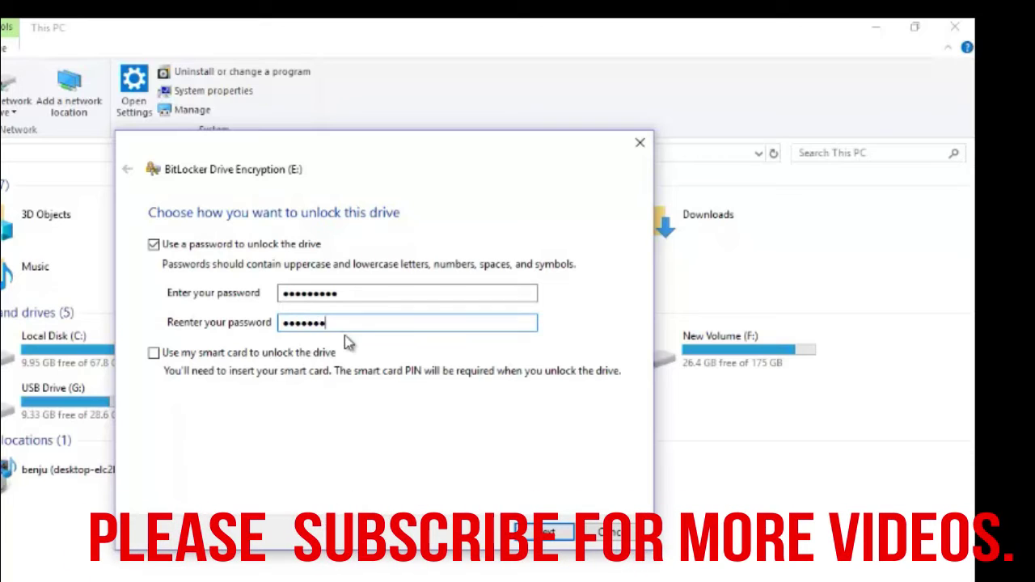
{"action": "left_click", "coordinate": [547, 530]}
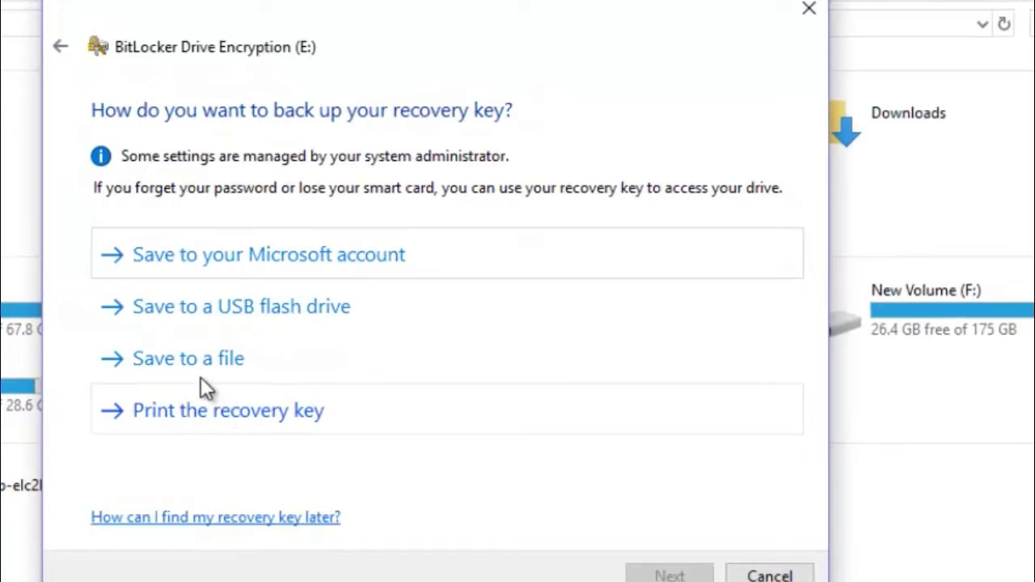
Save the recovery key as a text file in the Bitlkr folder on New Volume (F:) and continue.
{"action": "left_click", "coordinate": [335, 360]}
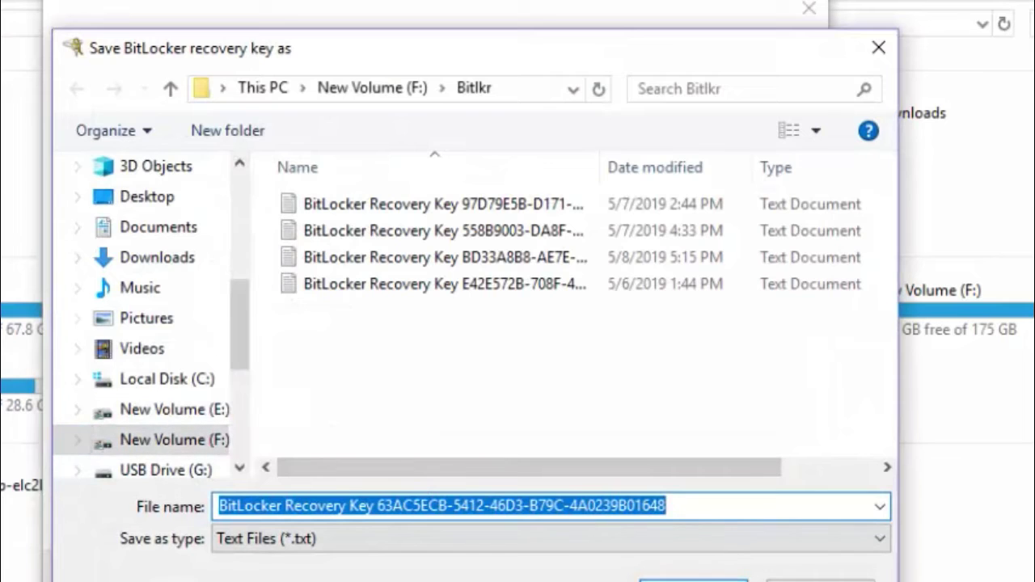
{"action": "left_click", "coordinate": [724, 576]}
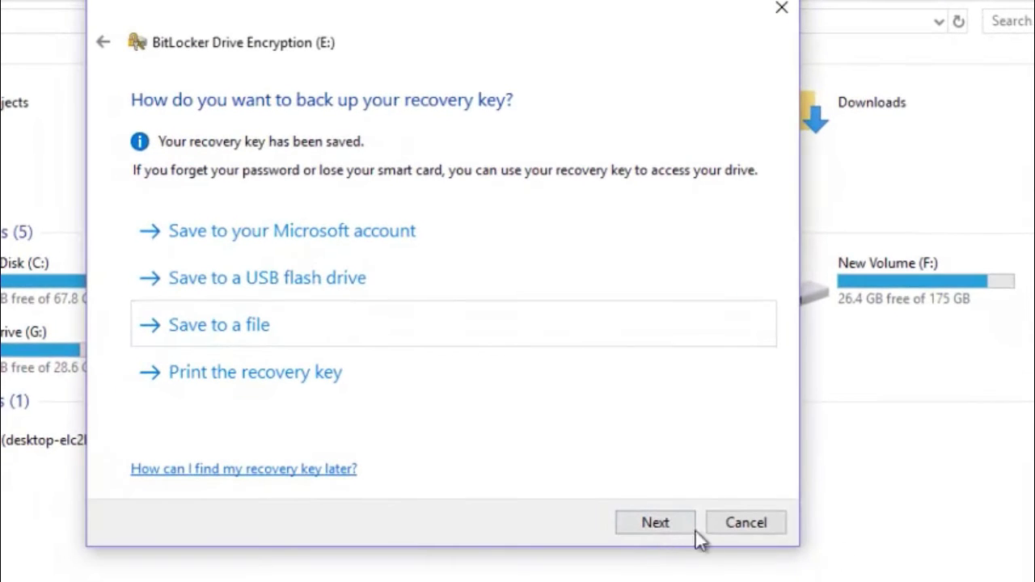
{"action": "left_click", "coordinate": [665, 521]}
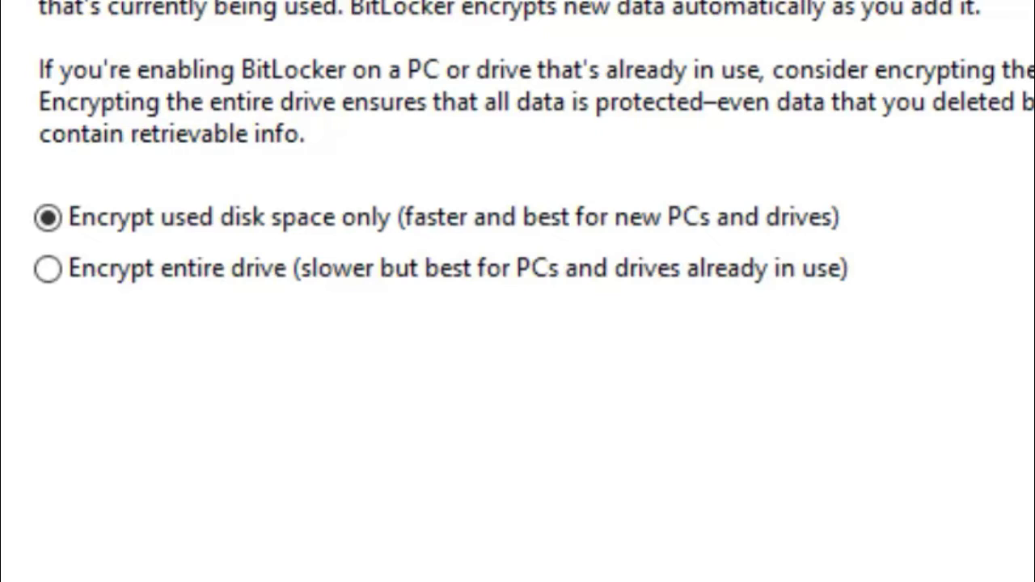
Set BitLocker to encrypt used disk space only and continue to the encryption mode choice.
{"action": "left_click", "coordinate": [66, 270]}
{"action": "left_click", "coordinate": [50, 216]}
{"action": "key", "text": "Return"}
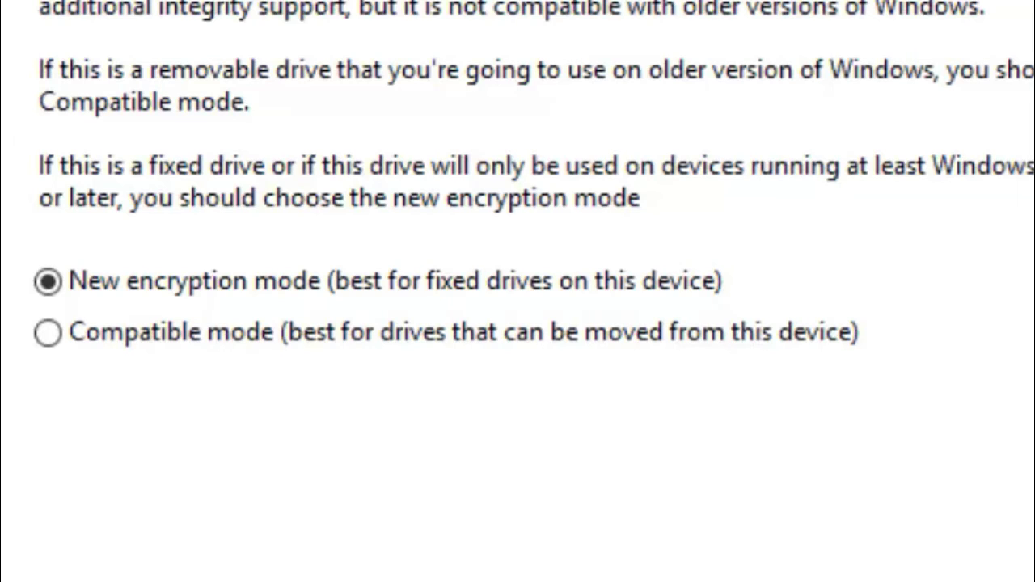
Choose the new encryption mode for fixed drives and continue.
{"action": "left_click", "coordinate": [50, 331]}
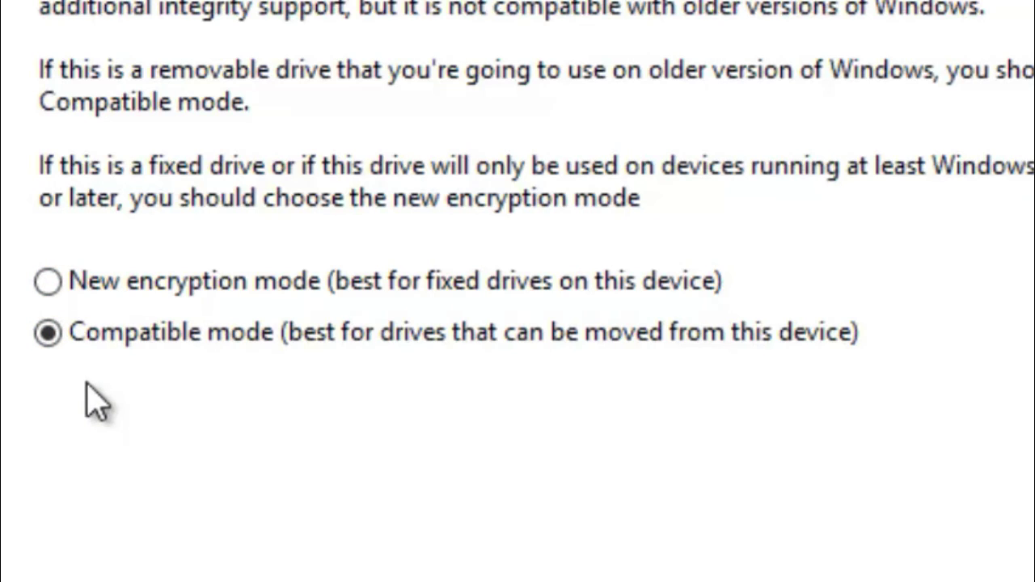
{"action": "left_click", "coordinate": [48, 288]}
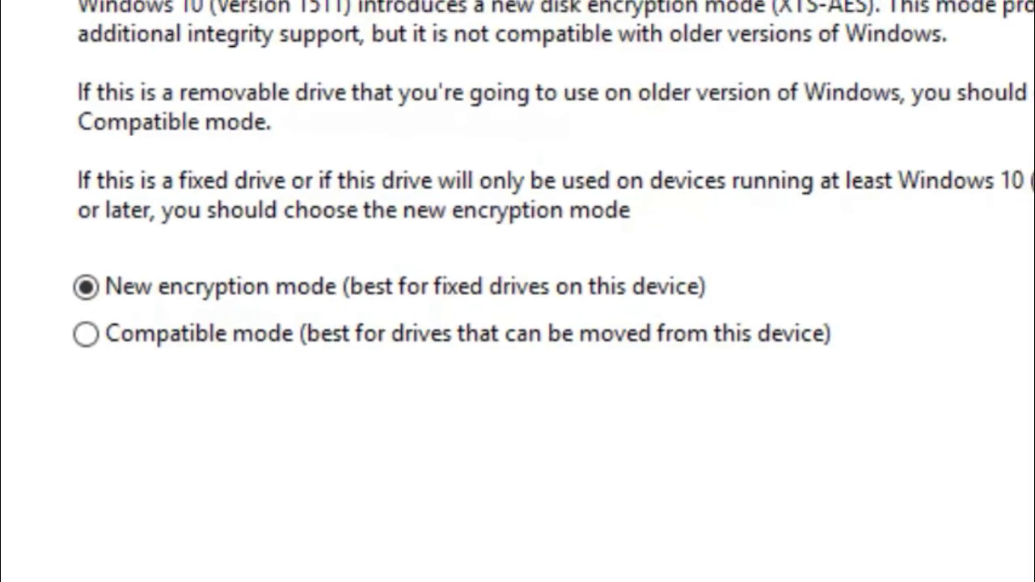
{"action": "left_click", "coordinate": [869, 578]}
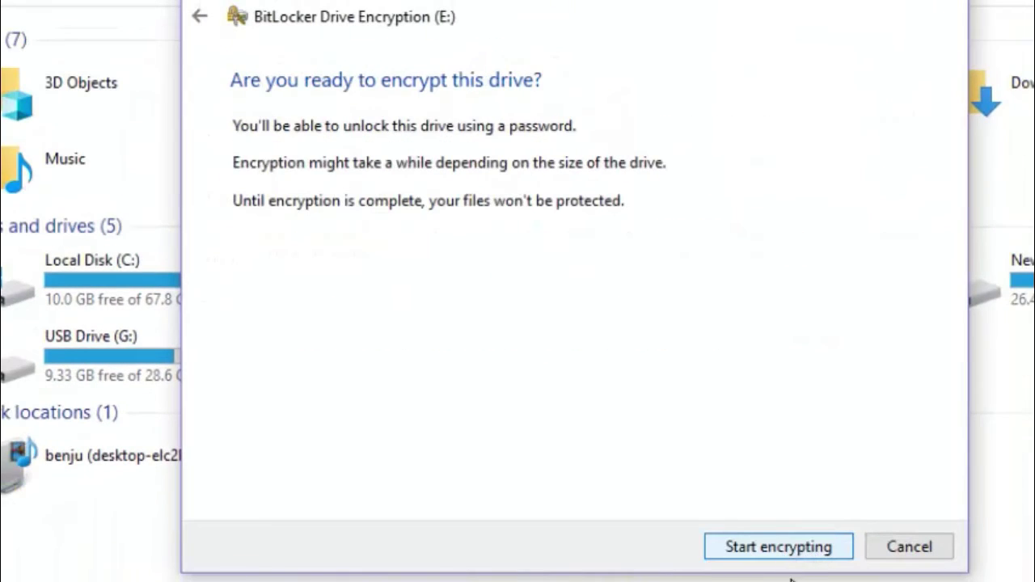
Start encrypting drive E:, move the progress dialog clear of the drive list, and close it.
{"action": "left_click", "coordinate": [772, 531]}
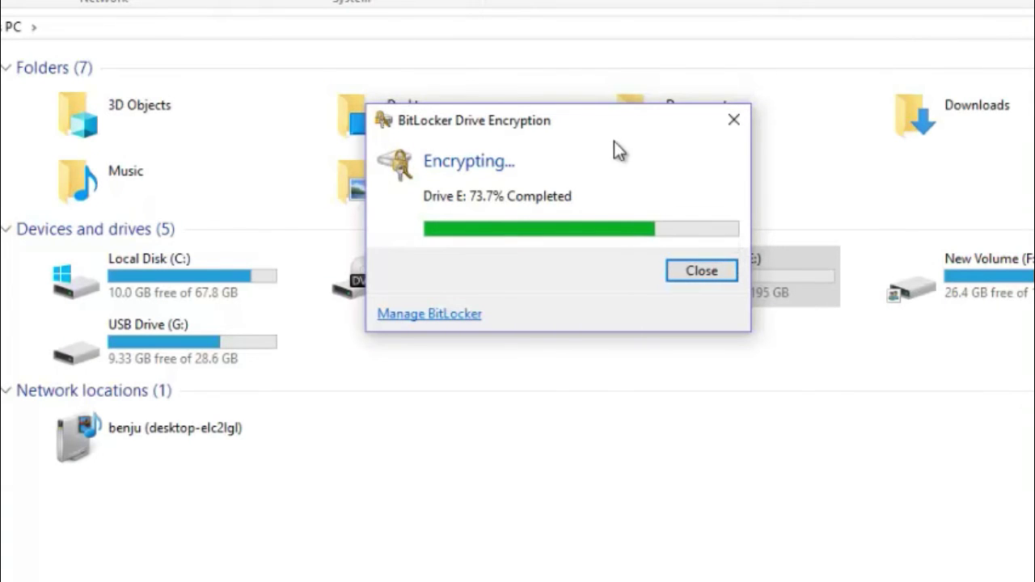
{"action": "left_click_drag", "start_coordinate": [593, 119], "coordinate": [754, 395]}
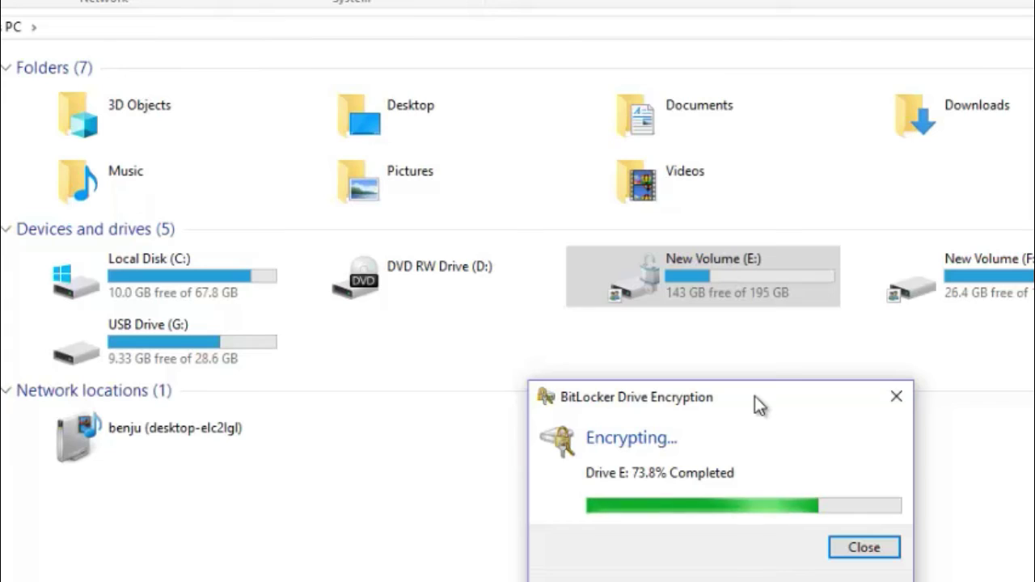
{"action": "key", "text": "Return"}
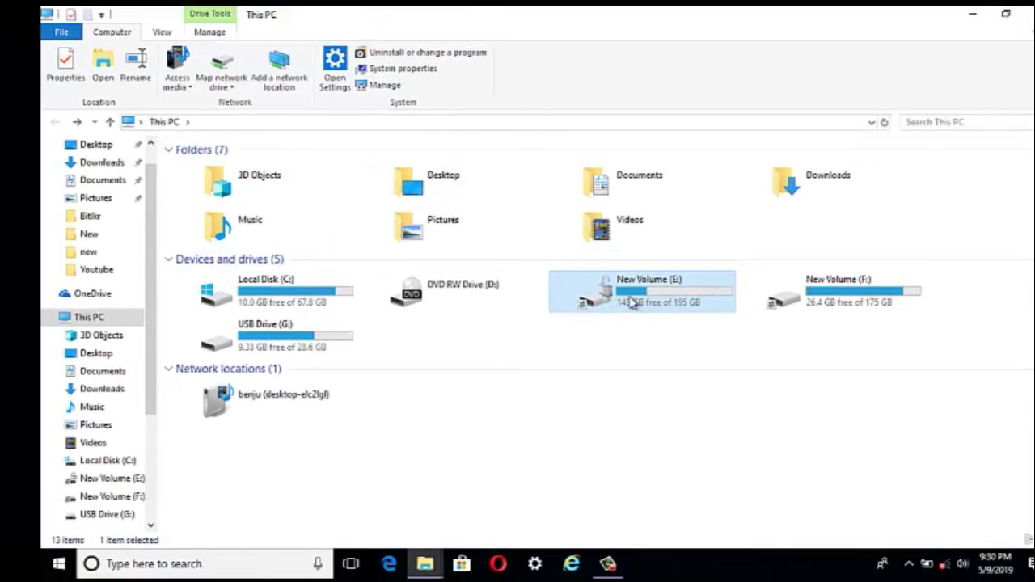
Open New Volume (E:) to check that its files are accessible, and go back to This PC.
{"action": "double_click", "coordinate": [630, 300]}
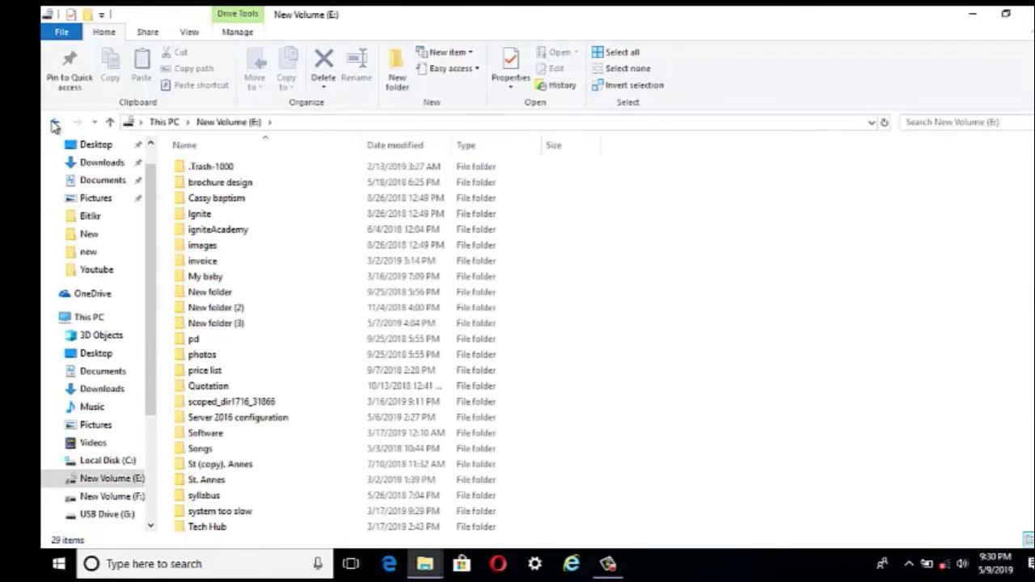
{"action": "left_click", "coordinate": [54, 122]}
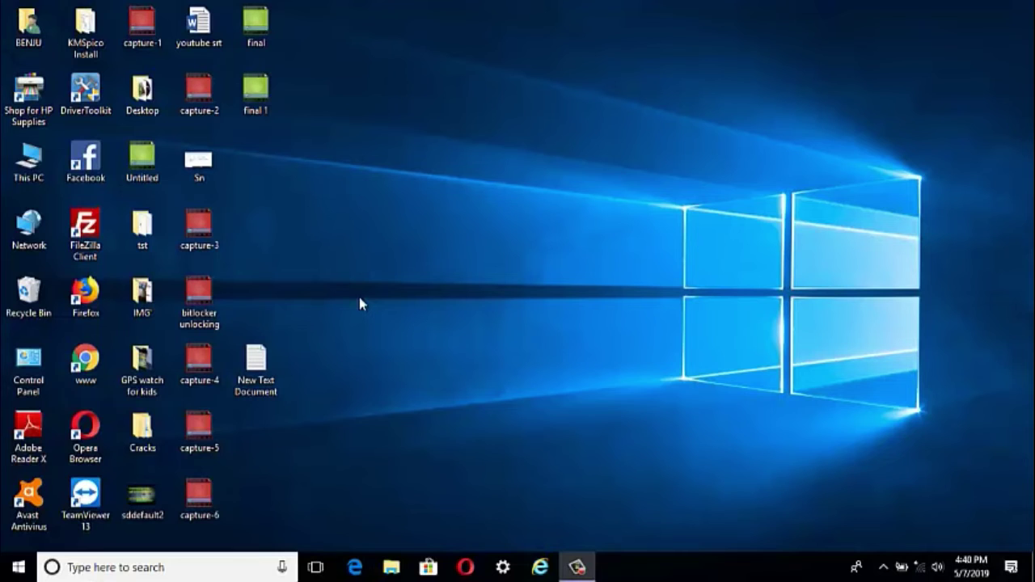
Open This PC and unlock the BitLocker-protected Local Disk (E:) by entering its drive password.
{"action": "double_click", "coordinate": [18, 162]}
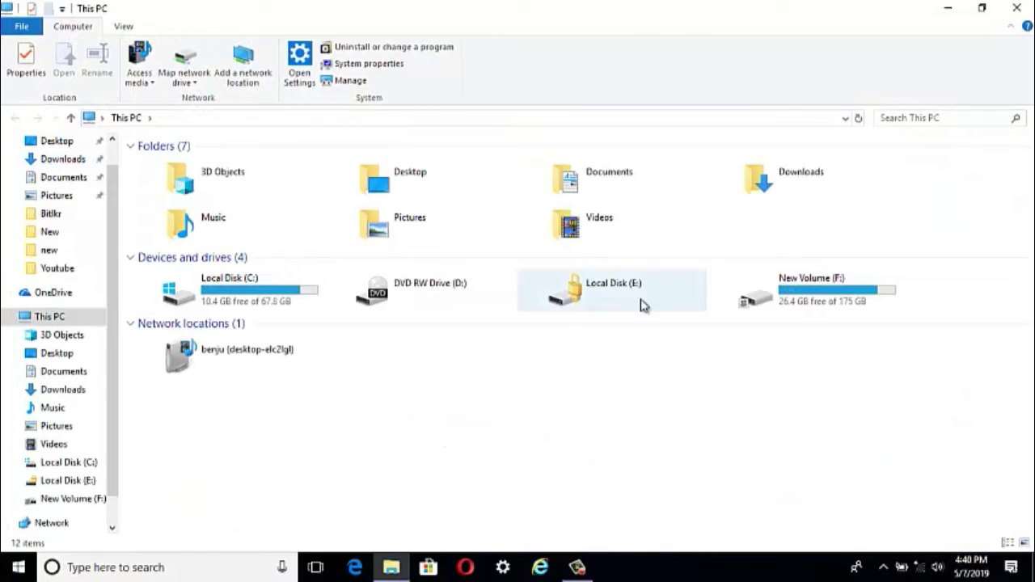
{"action": "left_click", "coordinate": [600, 306]}
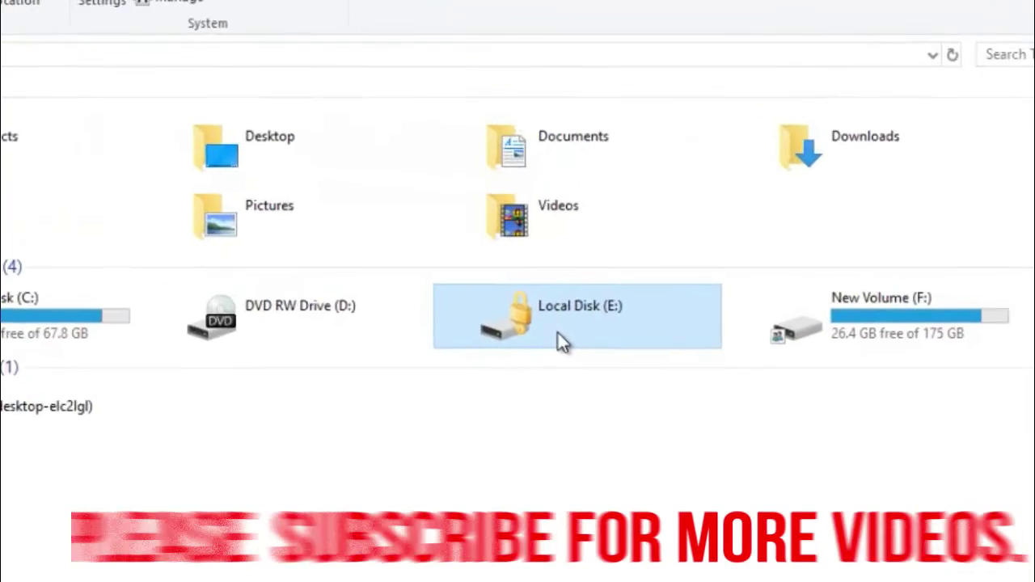
{"action": "double_click", "coordinate": [600, 306]}
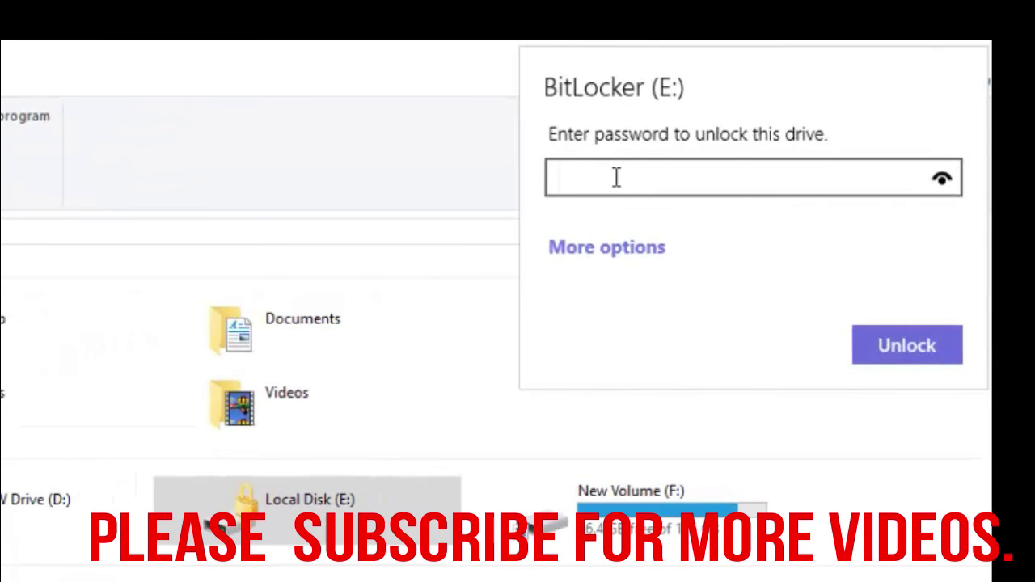
{"action": "type", "text": "•••••••"}
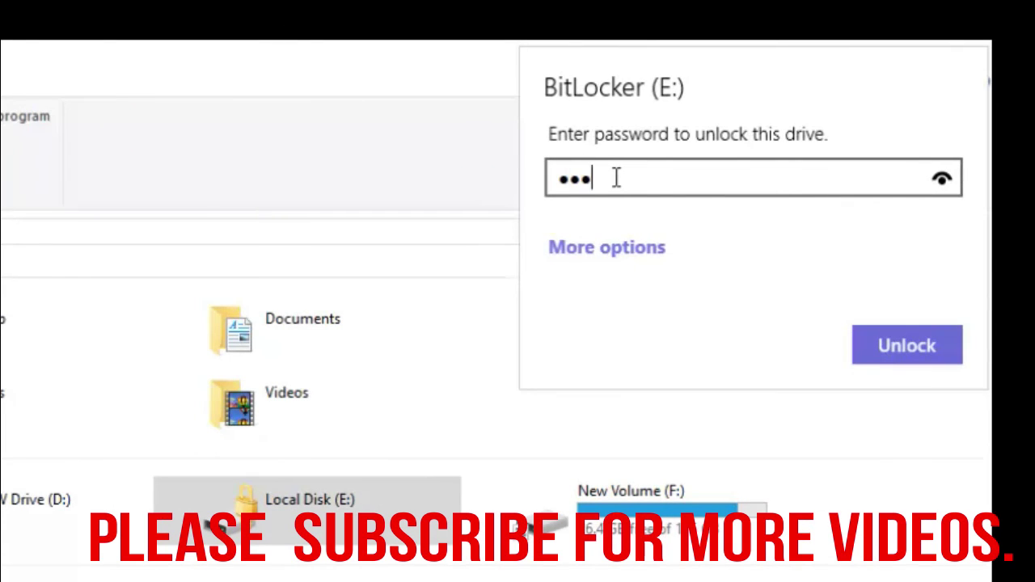
{"action": "type", "text": "••"}
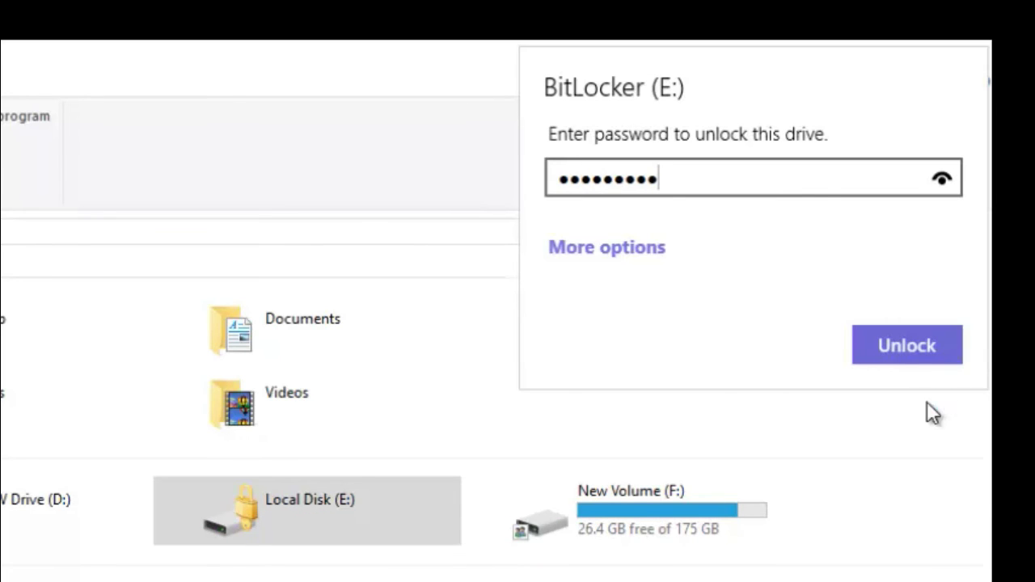
{"action": "left_click", "coordinate": [900, 361]}
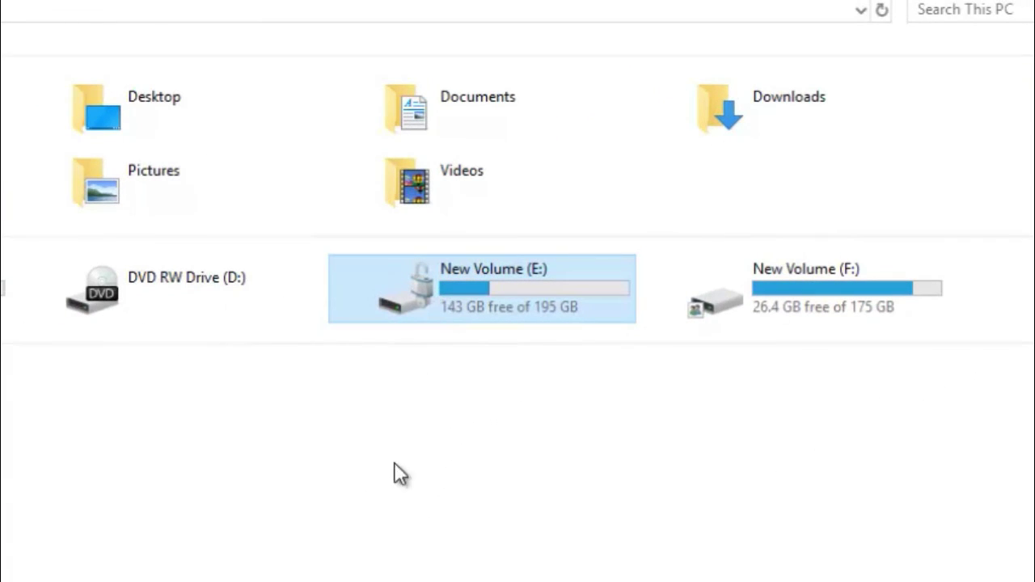
Open the unlocked New Volume (E:) to check its folders, and go back to This PC.
{"action": "double_click", "coordinate": [453, 292]}
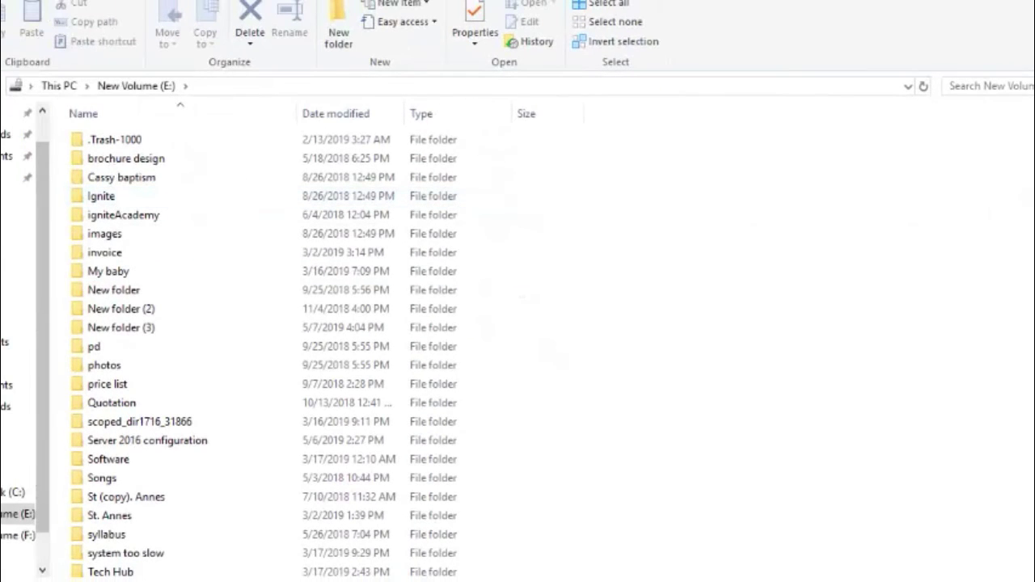
{"action": "left_click", "coordinate": [59, 85]}
Turn off BitLocker for New Volume (E:) through its BitLocker management, confirm the decryption, and return to This PC with nothing selected.
{"action": "left_click", "coordinate": [494, 364]}
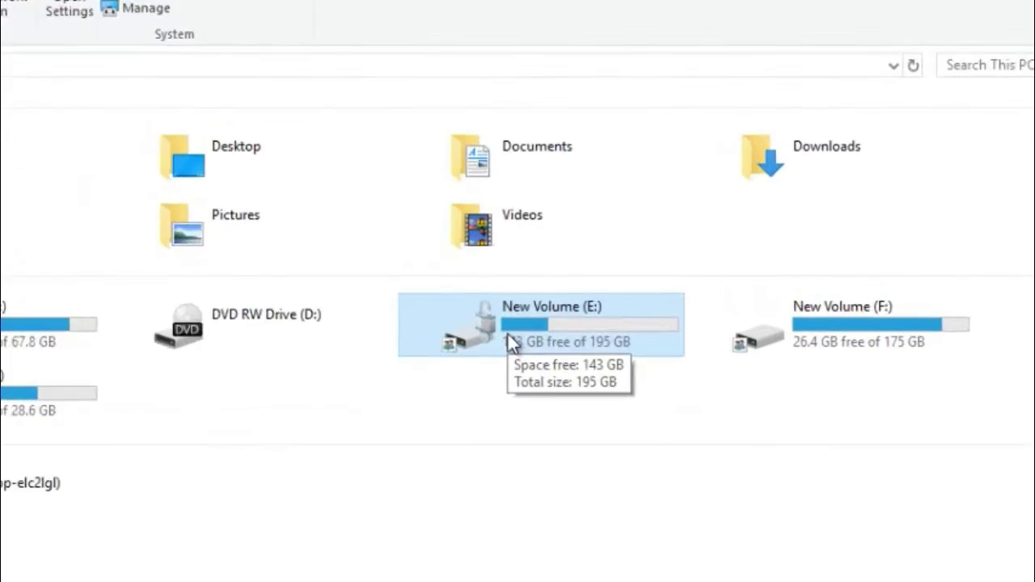
{"action": "right_click", "coordinate": [622, 303]}
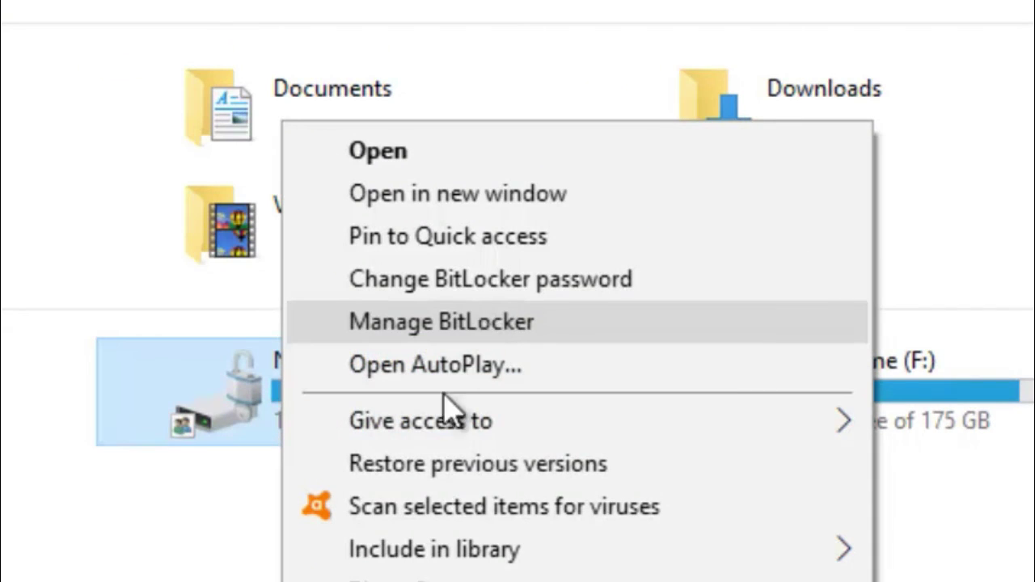
{"action": "left_click", "coordinate": [438, 324]}
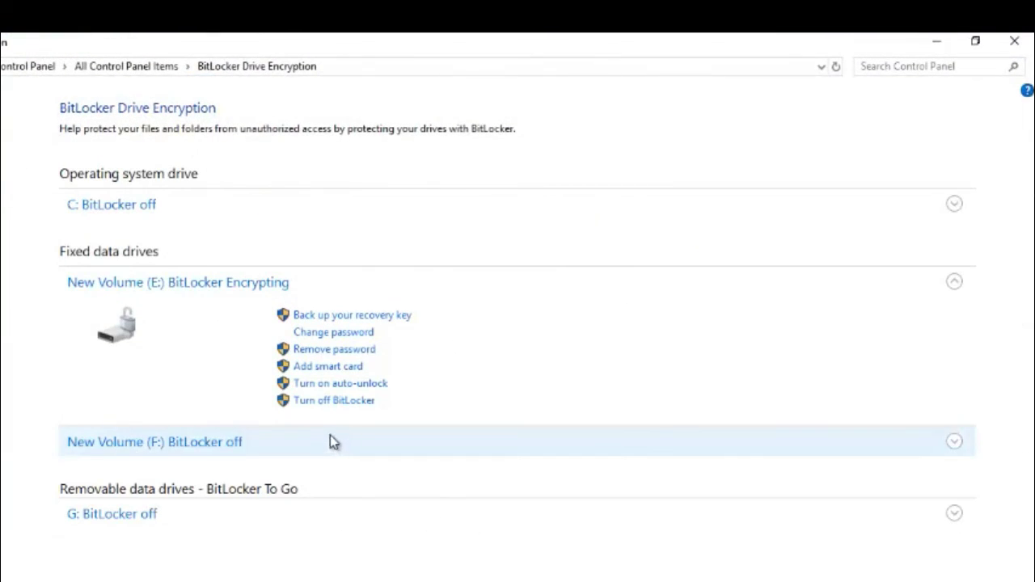
{"action": "left_click", "coordinate": [322, 409]}
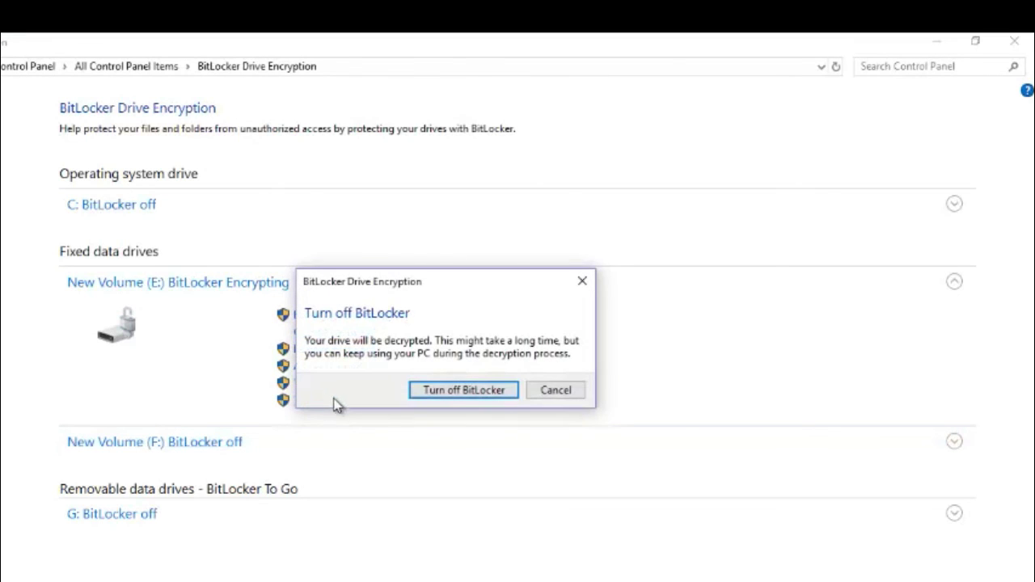
{"action": "left_click", "coordinate": [441, 396]}
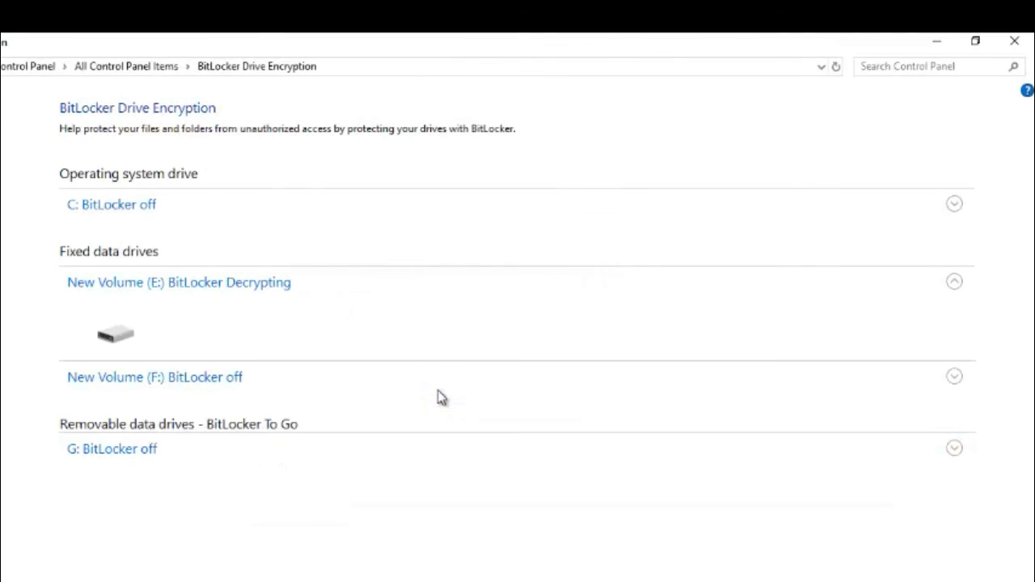
{"action": "left_click", "coordinate": [1024, 44]}
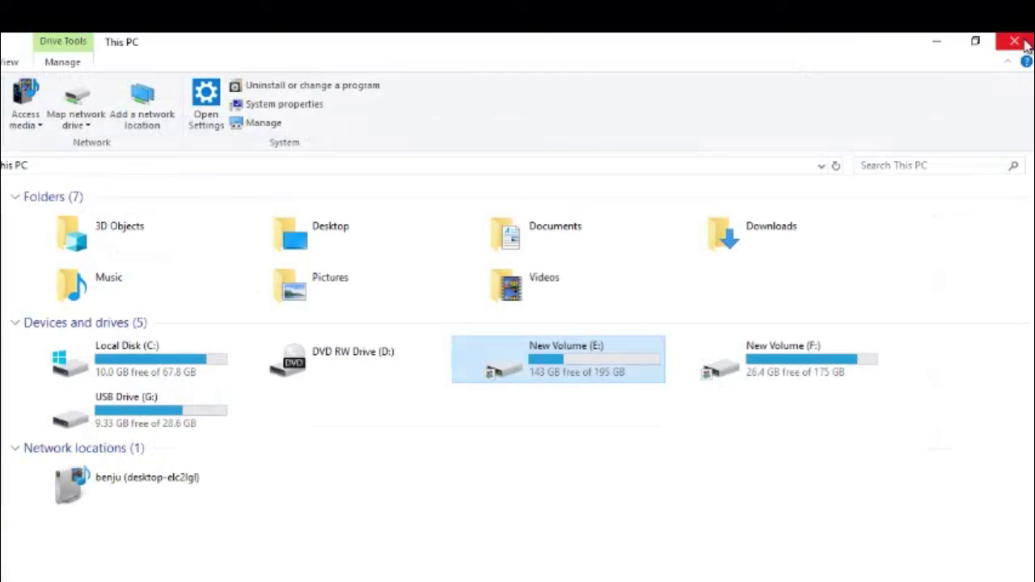
{"action": "left_click", "coordinate": [579, 492]}
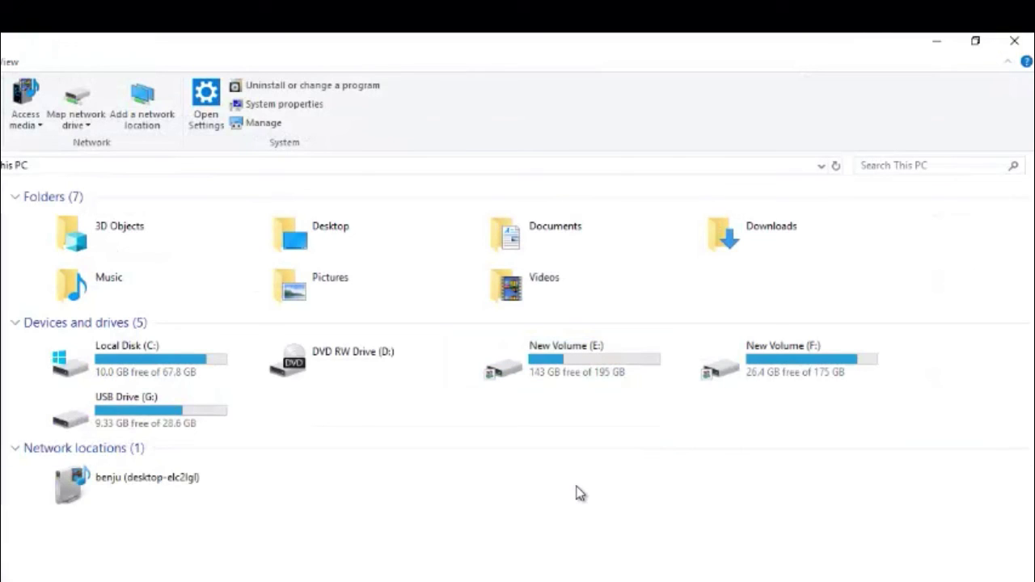